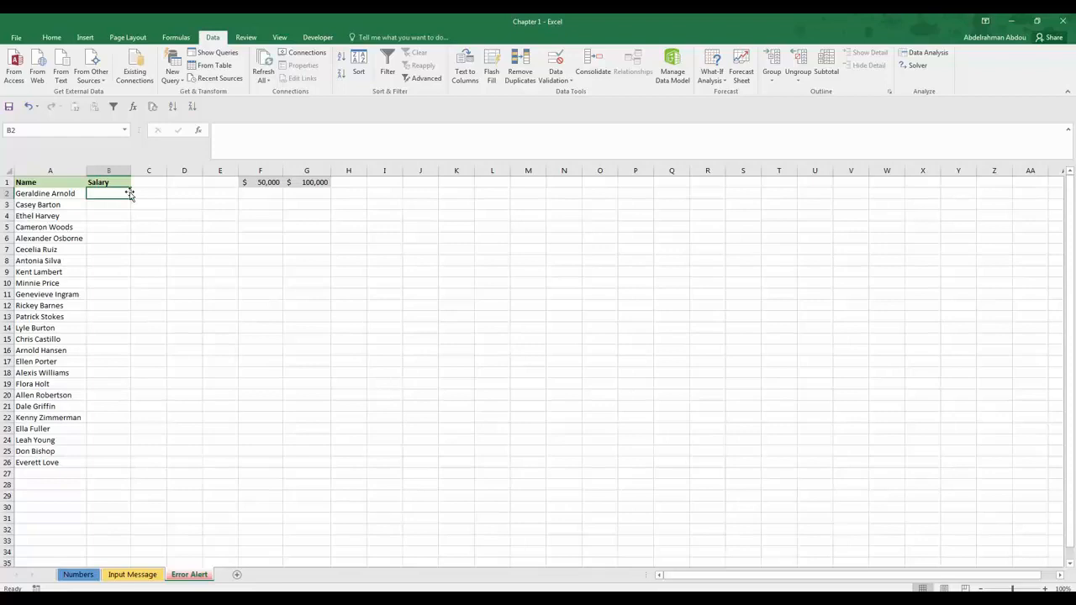
Step: Try to enter a salary of 40000 in cell B2, and cancel the entry
text(40000)
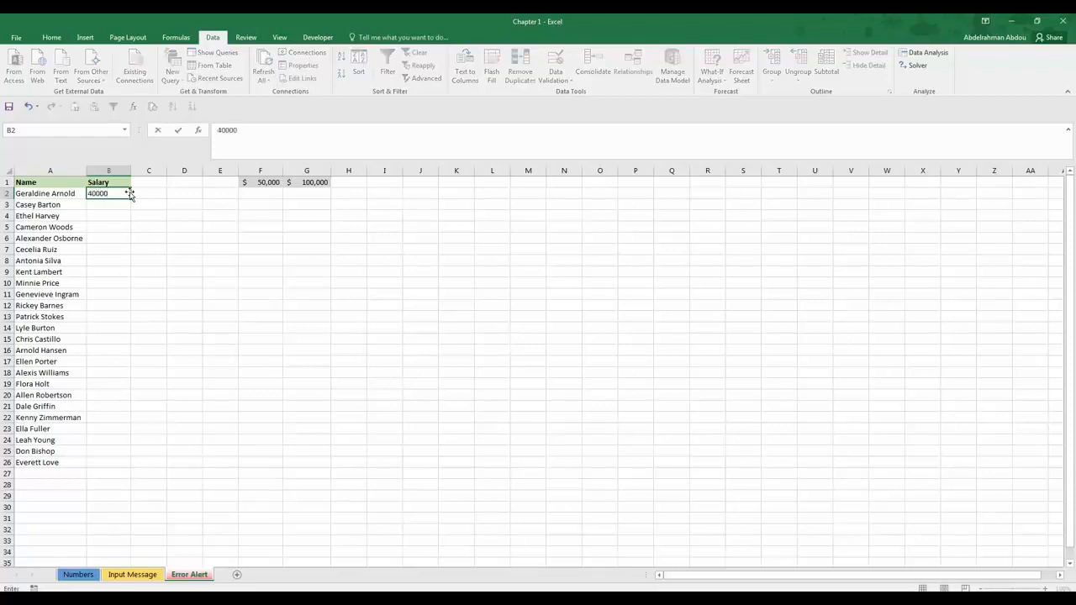
key(Return)
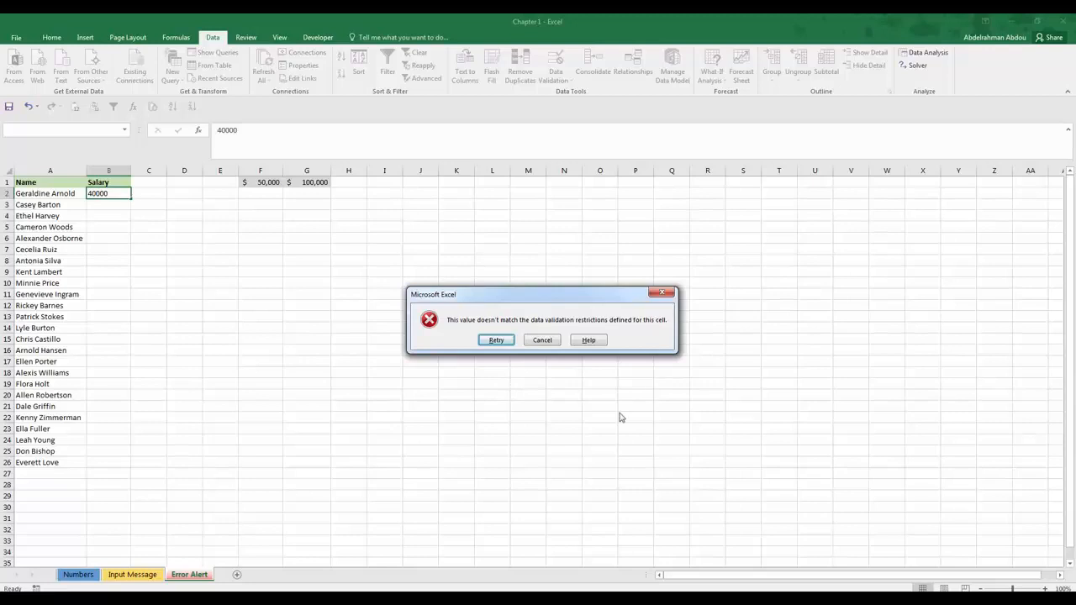
click(543, 339)
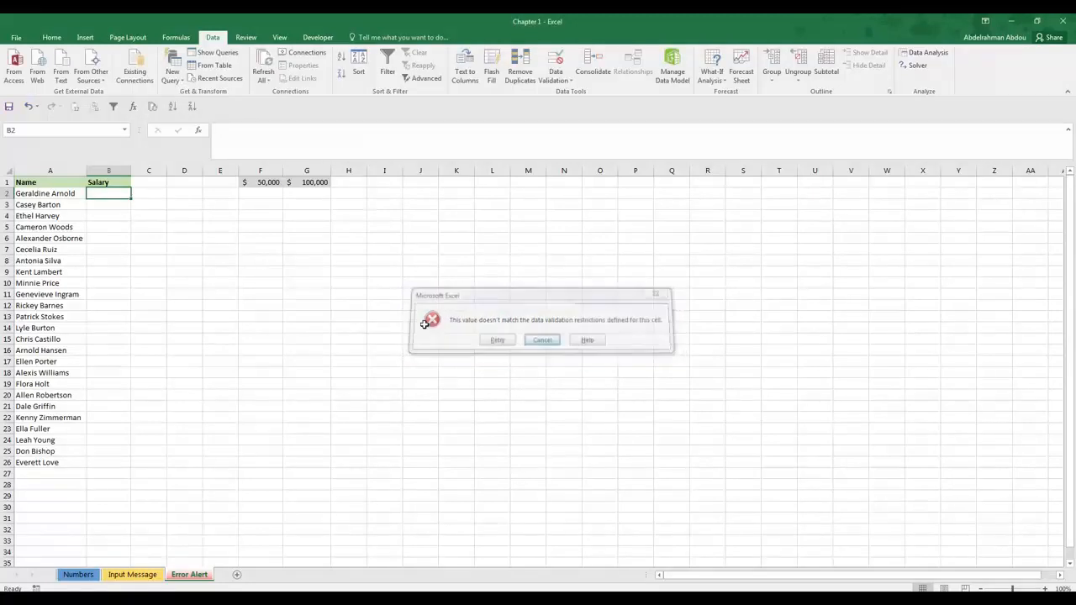
Step: Add an error alert to column B's data validation, titled "Salary" with the message "Salary must be between $50,000 and $100,000"
click(109, 171)
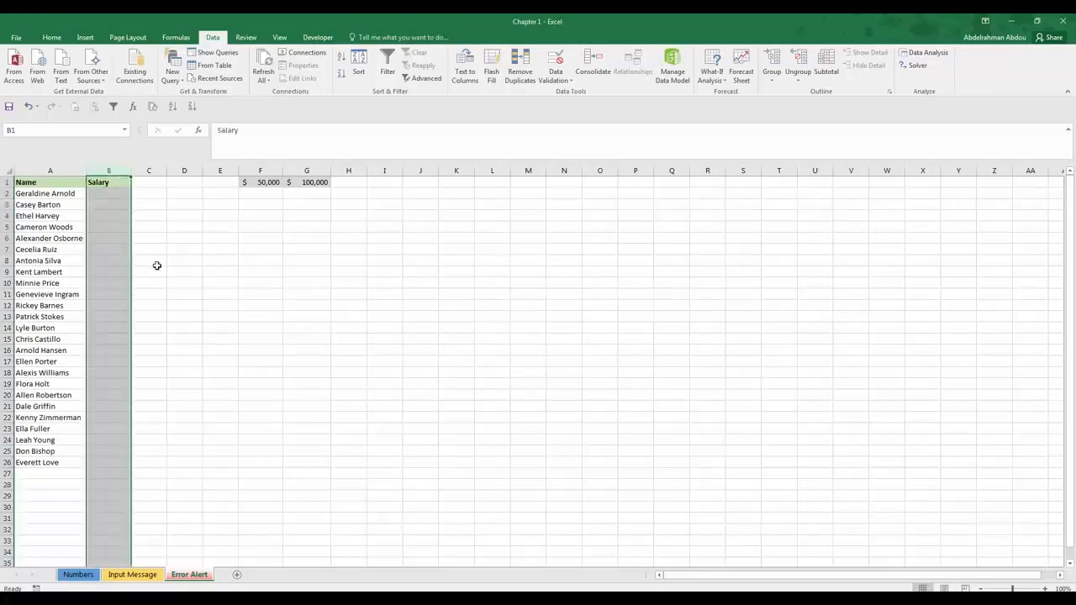
click(558, 59)
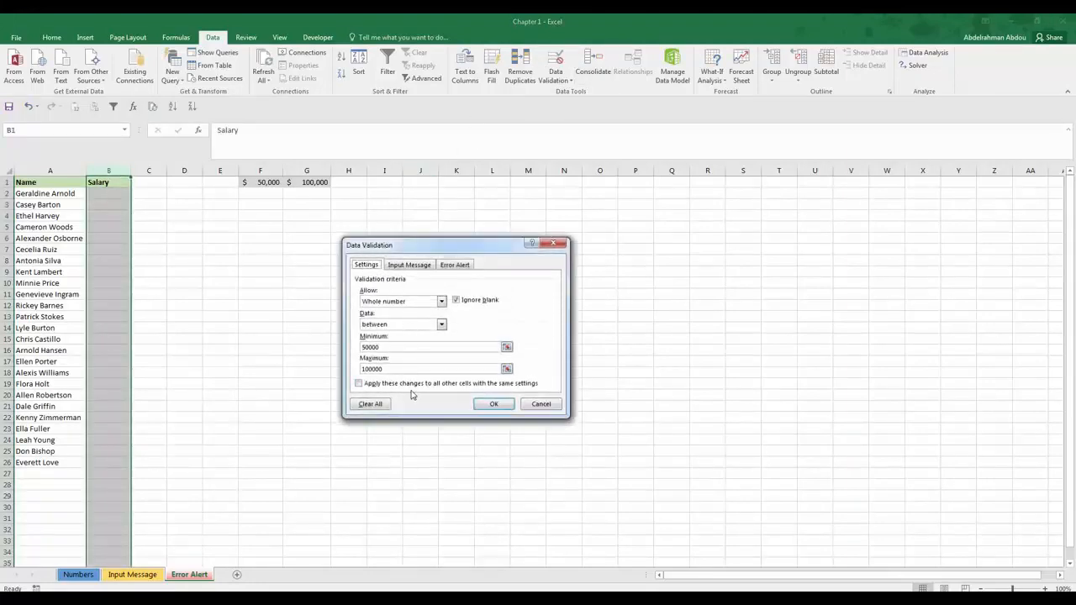
click(456, 266)
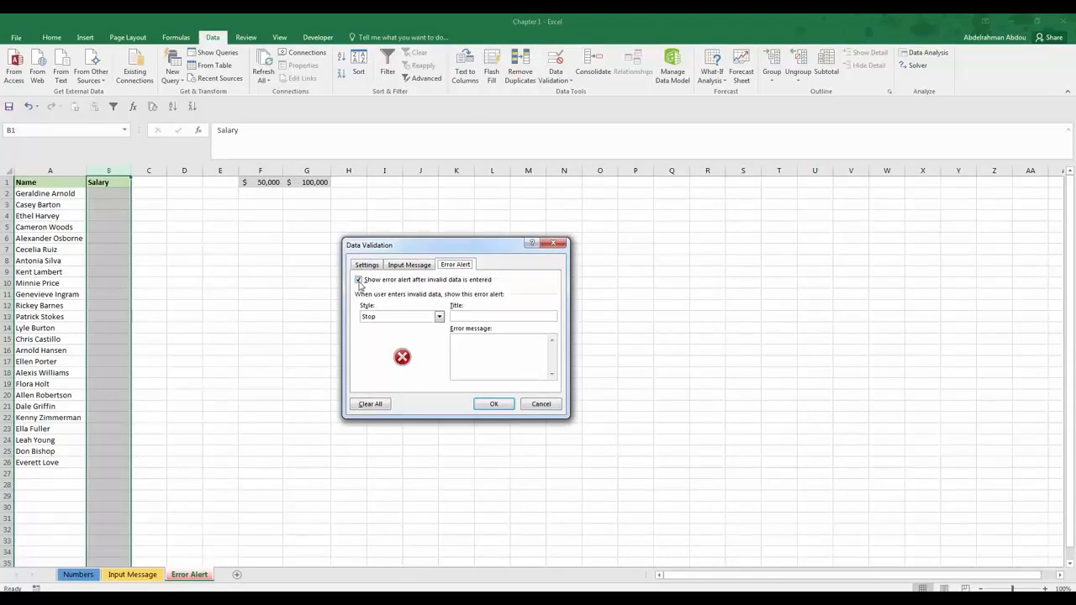
click(479, 317)
text(Salary must be between $50,000 and $100,000)
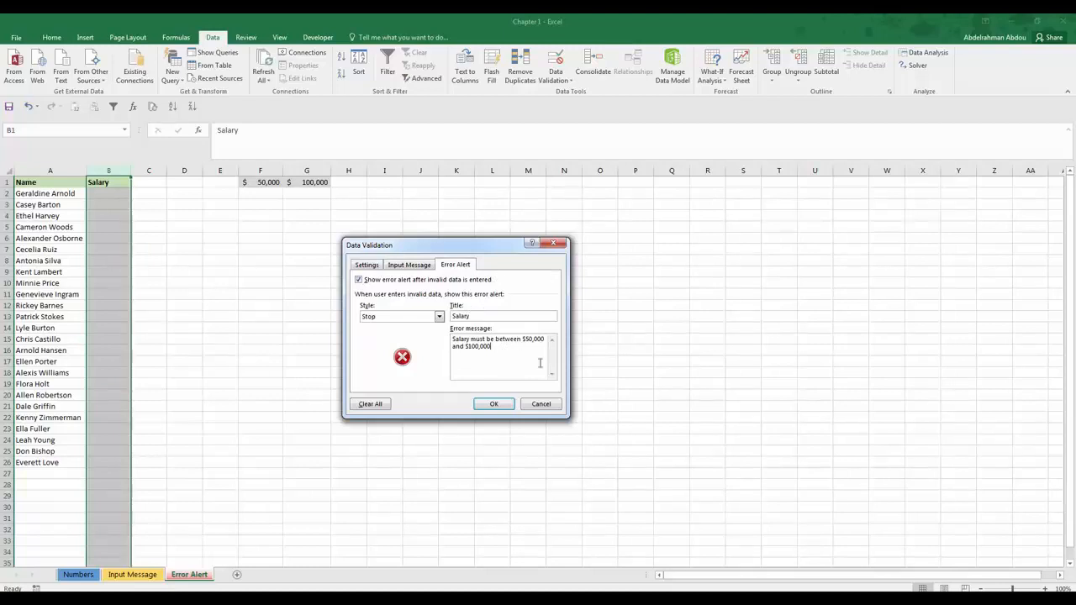
Step: Preview the Warning and Information alert styles, set the style back to Stop, and apply the validation settings
click(414, 317)
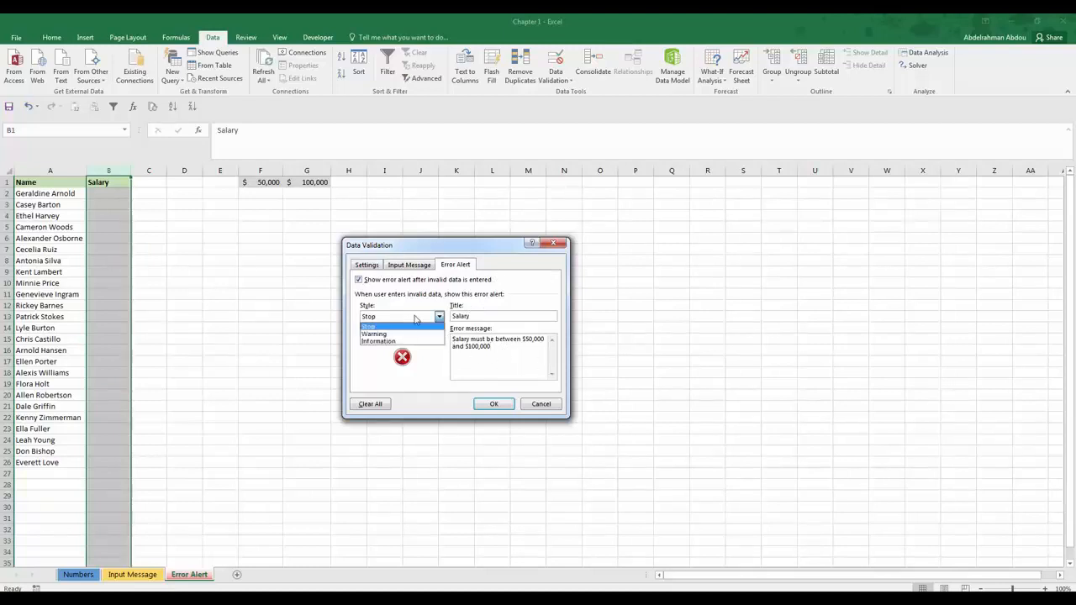
click(415, 326)
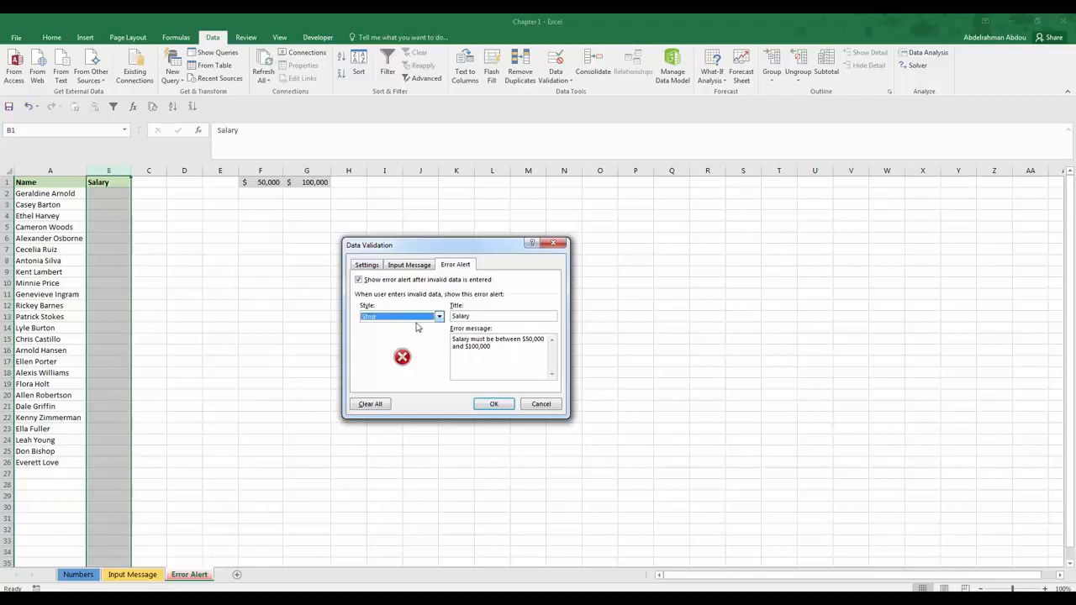
click(416, 317)
click(418, 334)
click(425, 322)
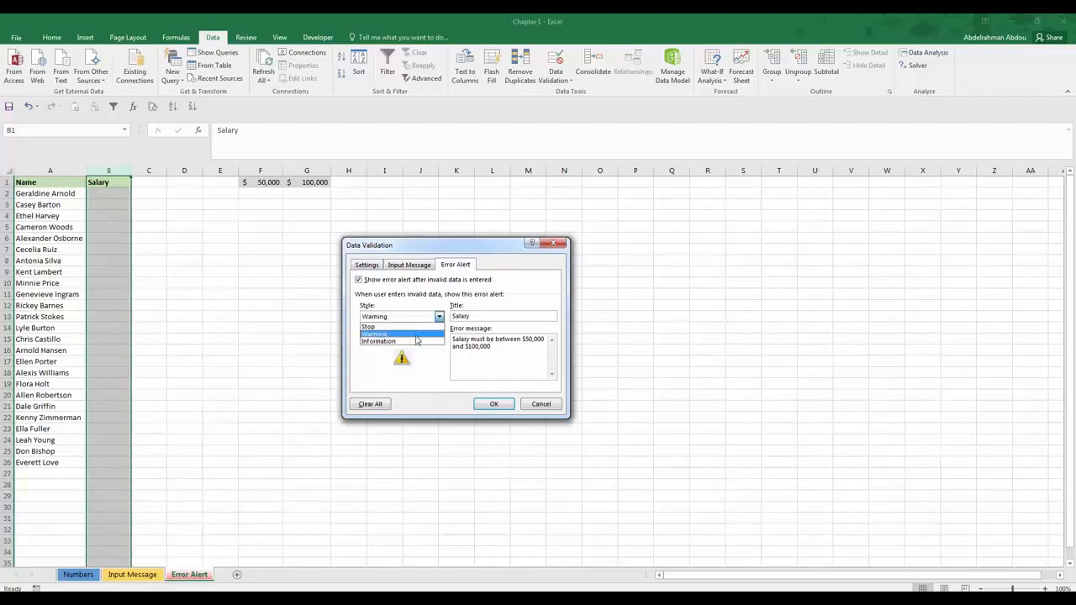
click(418, 341)
click(421, 317)
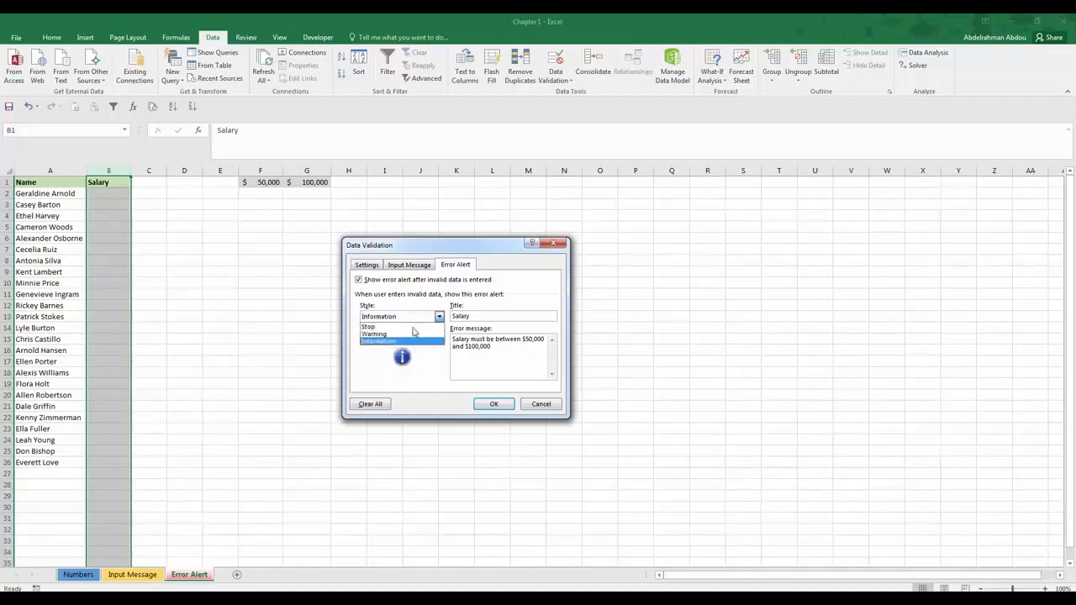
click(415, 327)
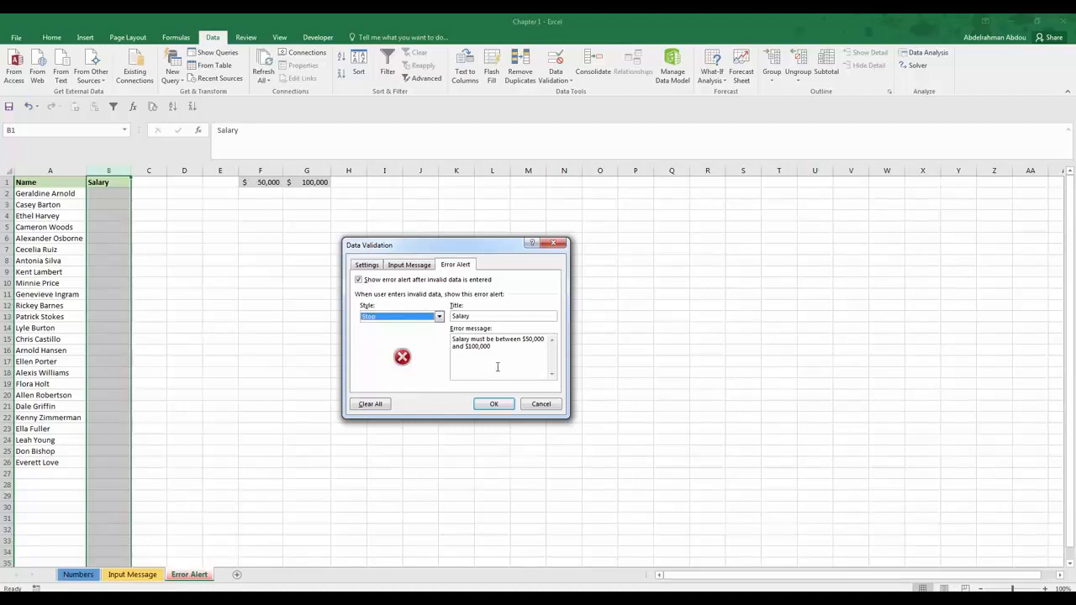
click(496, 404)
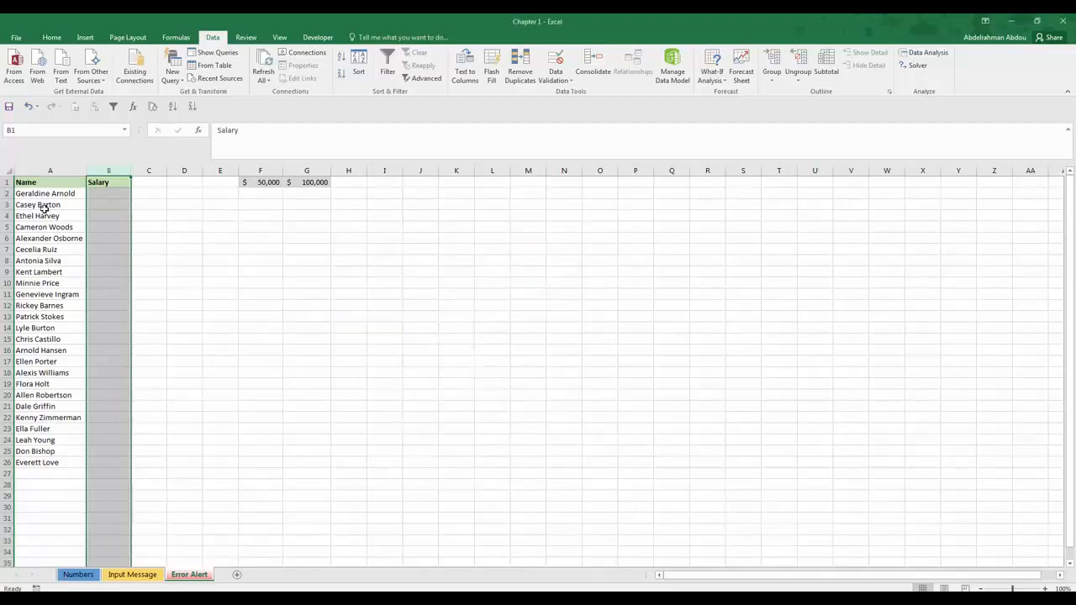
Step: Test the Stop alert by entering 40000 in cell B2, retry the same value once, and cancel the entry
click(116, 194)
text(40000)
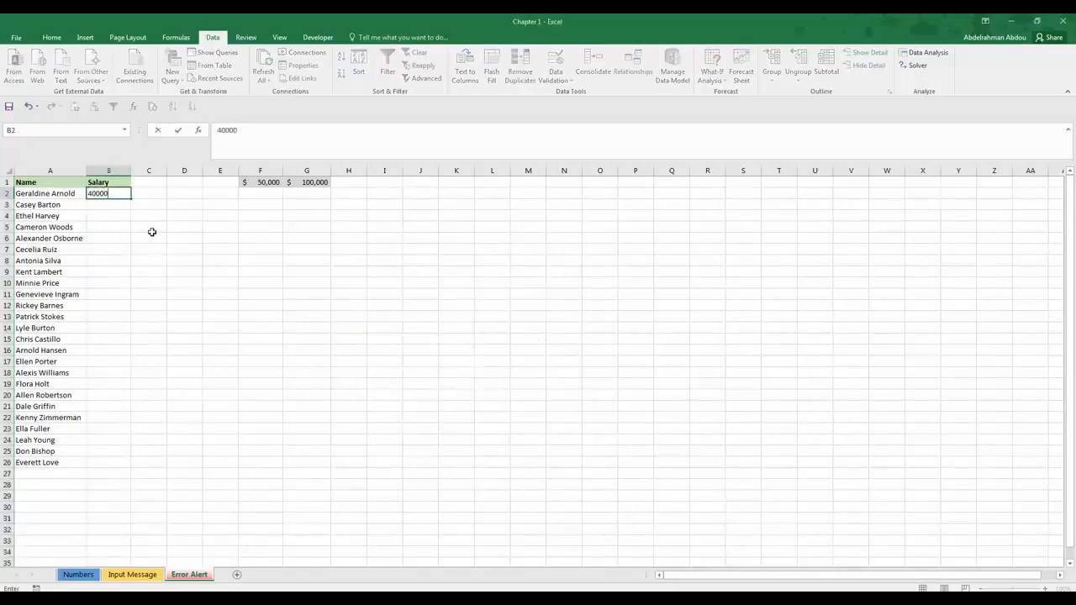
key(Return)
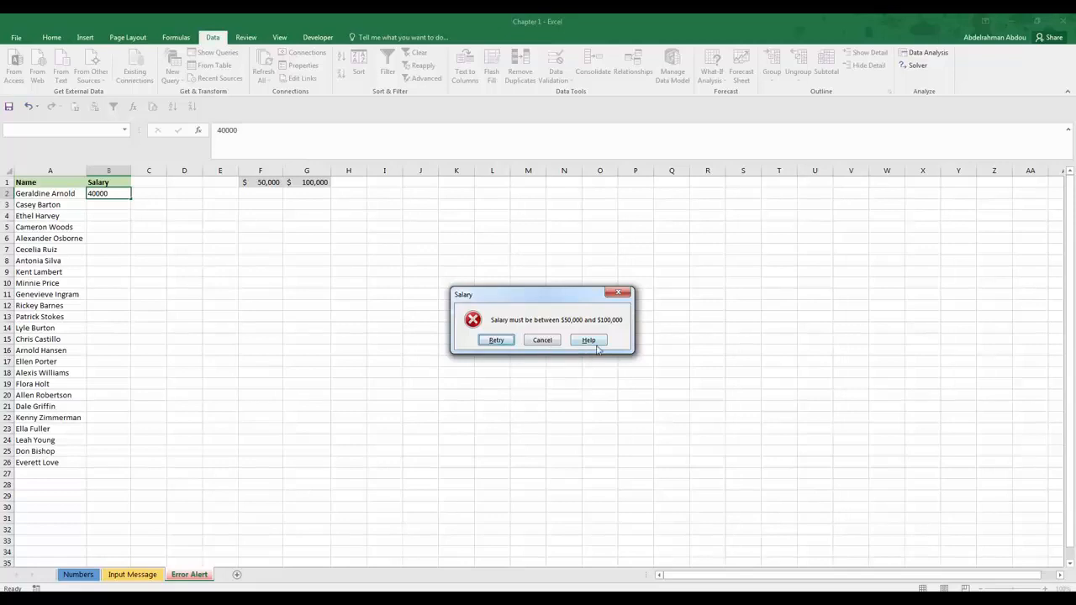
click(507, 342)
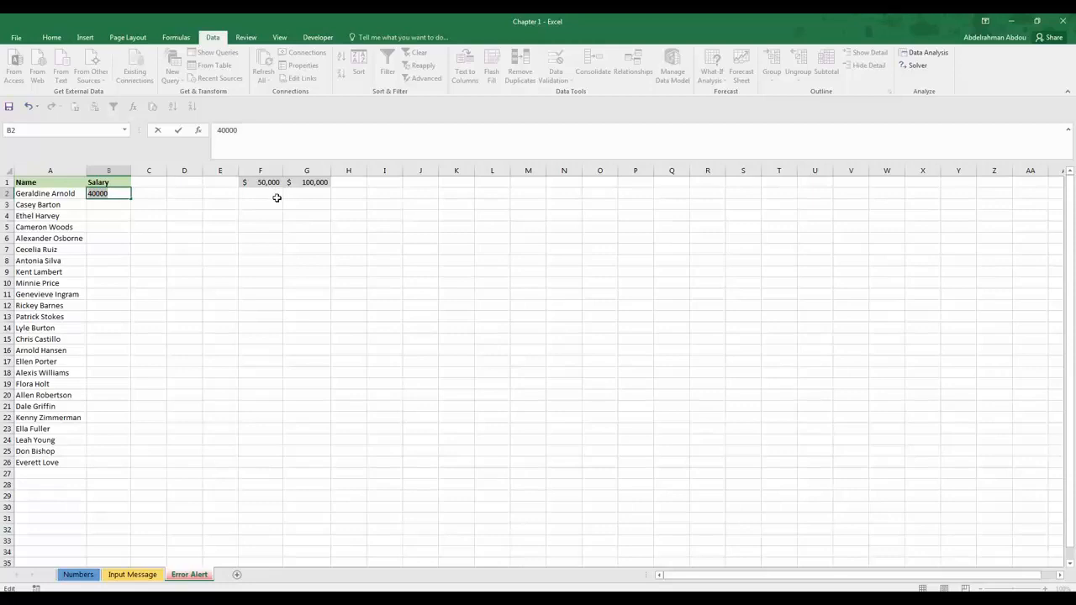
key(Return)
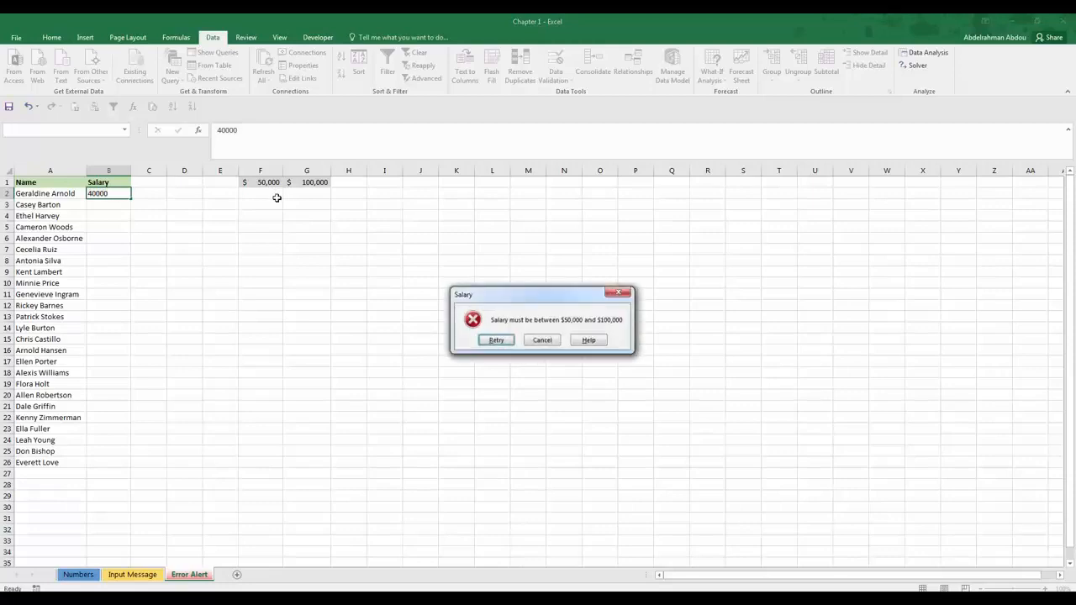
click(543, 341)
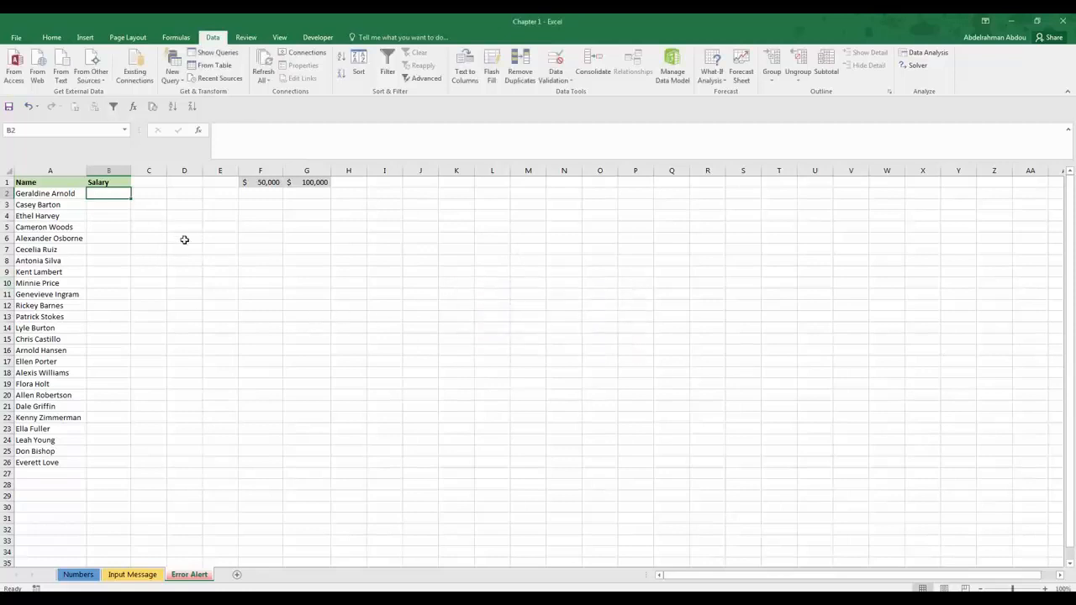
Step: Change the error alert style of the Salary column's data validation to Warning
click(108, 171)
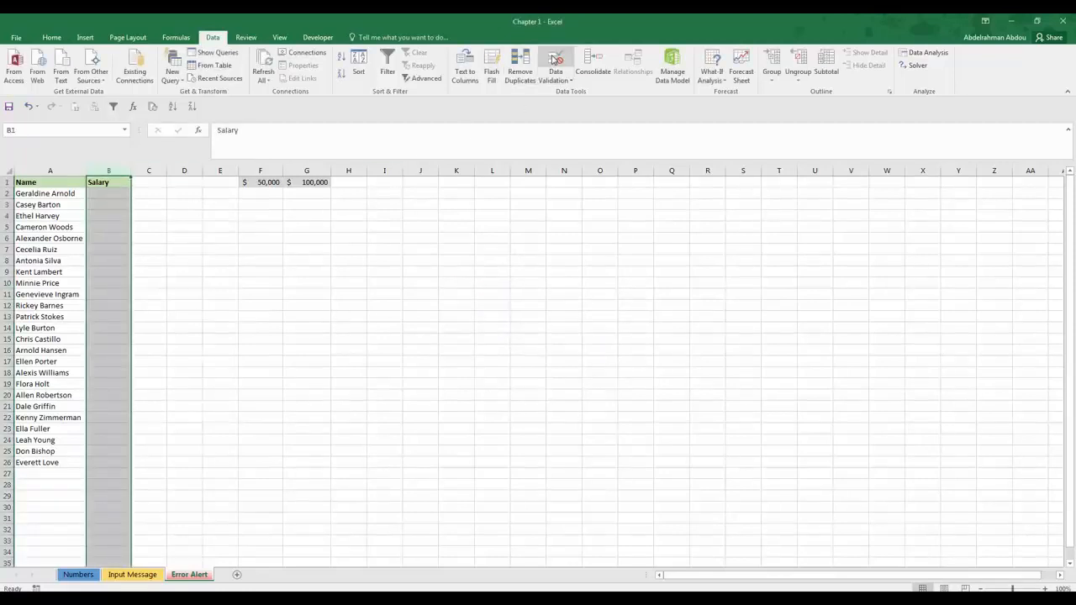
click(554, 59)
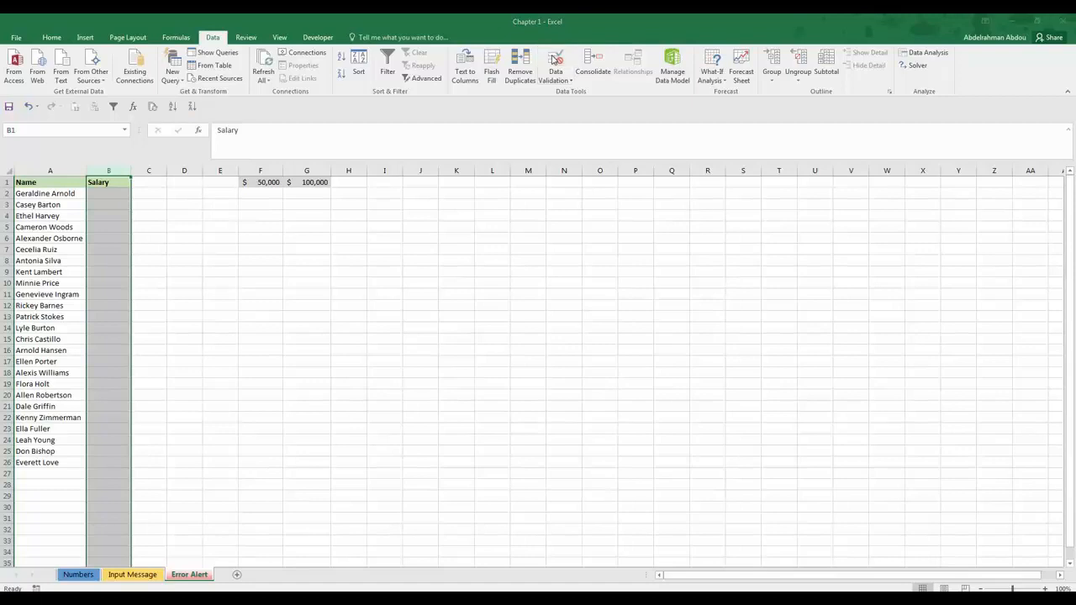
click(407, 316)
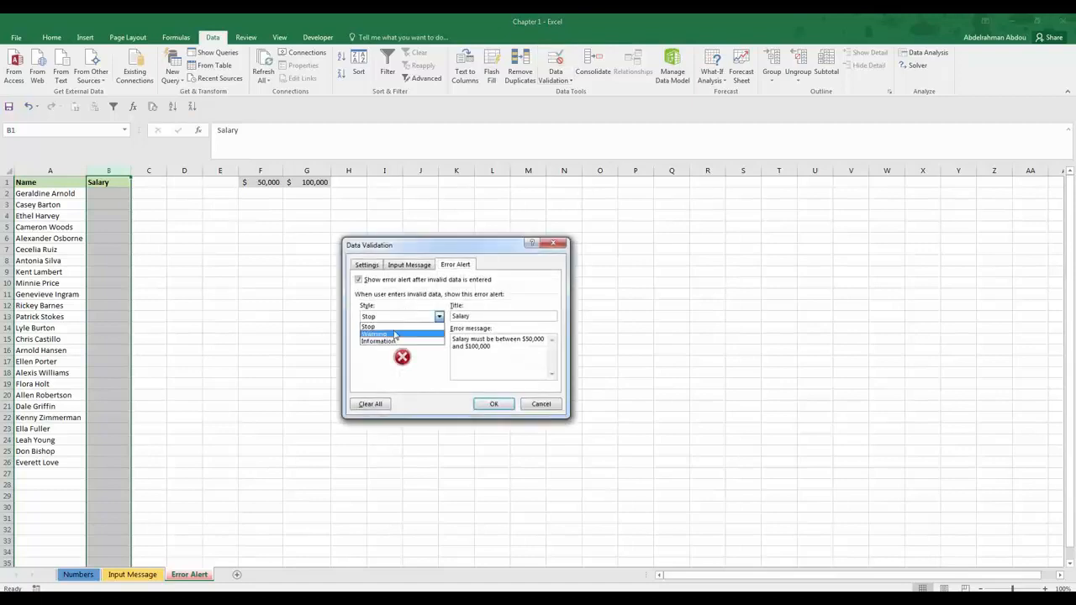
click(395, 334)
click(485, 409)
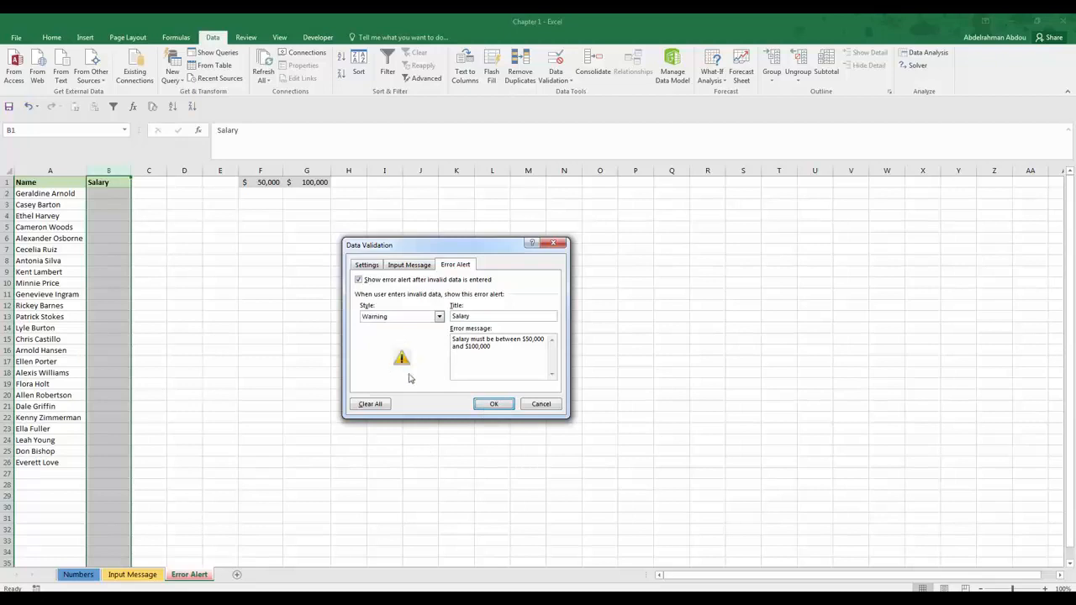
click(493, 403)
Step: Enter 40000 in cell B2 and choose to continue despite the Warning alert
click(105, 194)
text(40000)
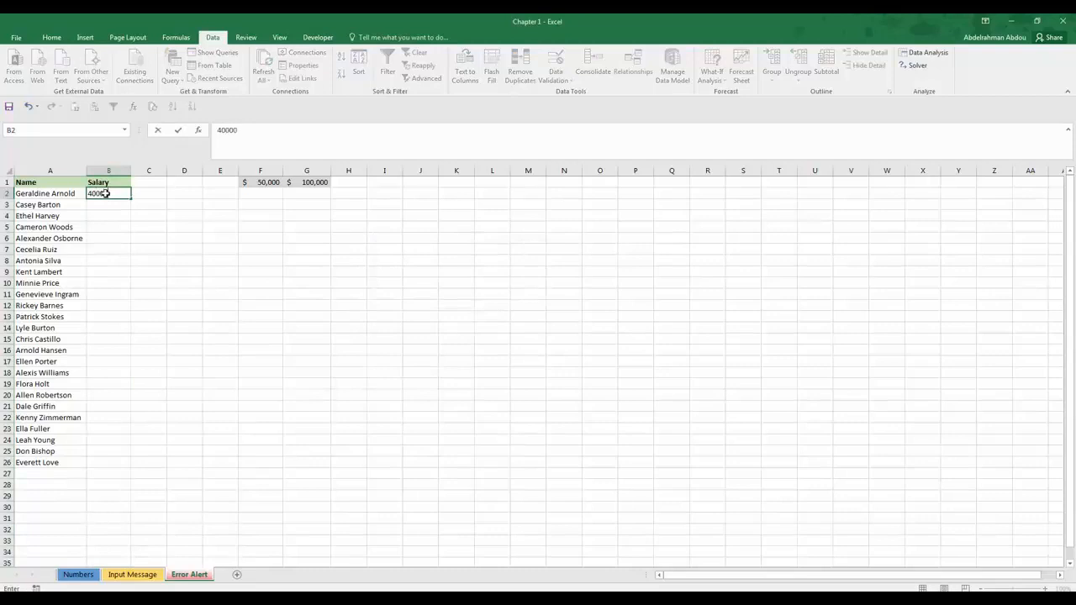
key(Return)
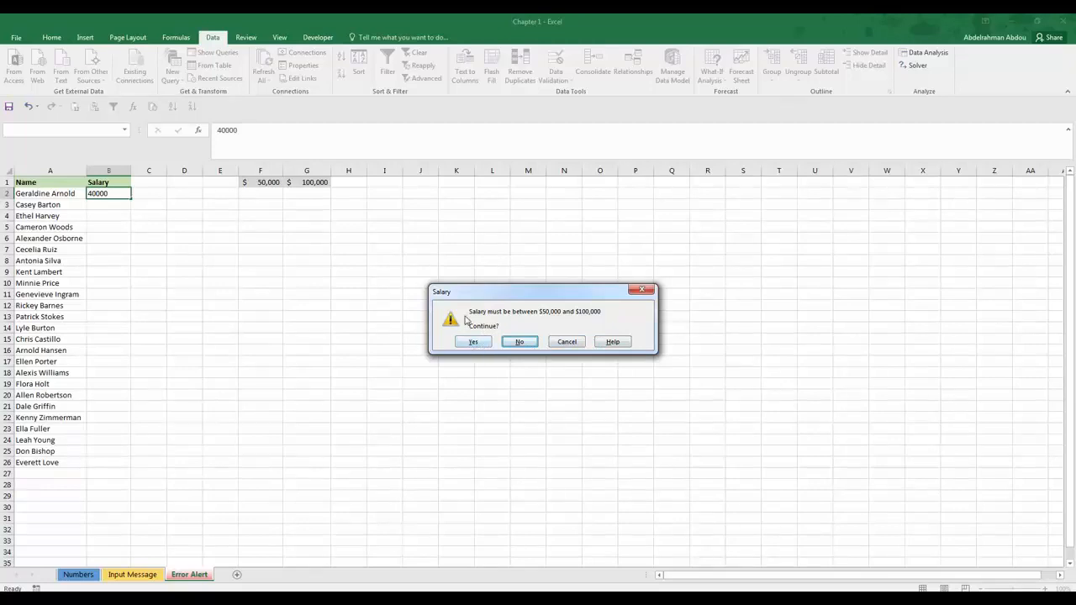
click(474, 342)
click(474, 343)
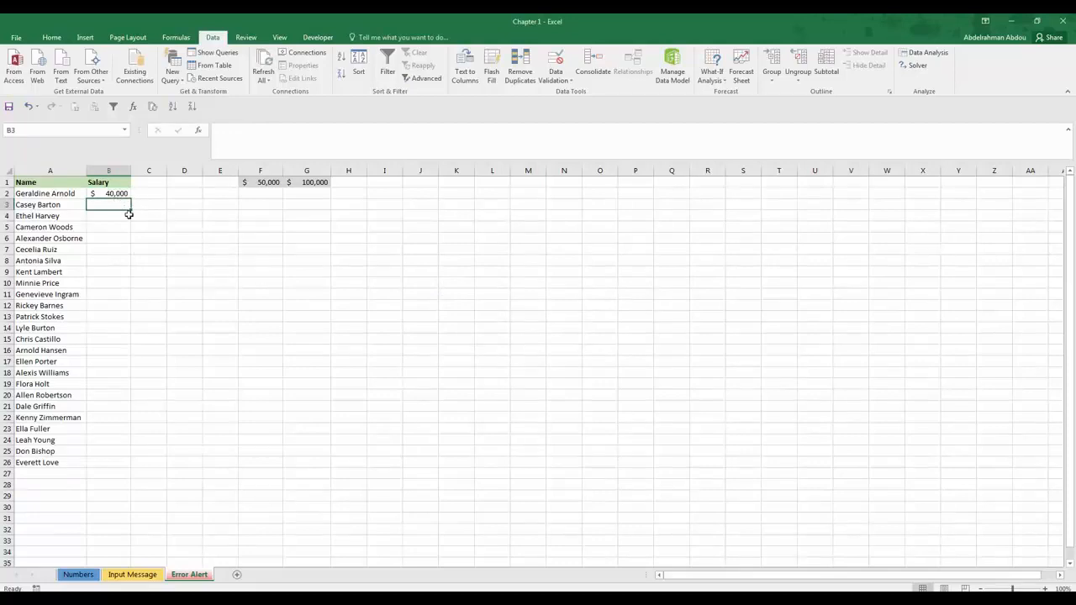
Step: Change the error alert style of the Salary column's data validation to Information
click(117, 172)
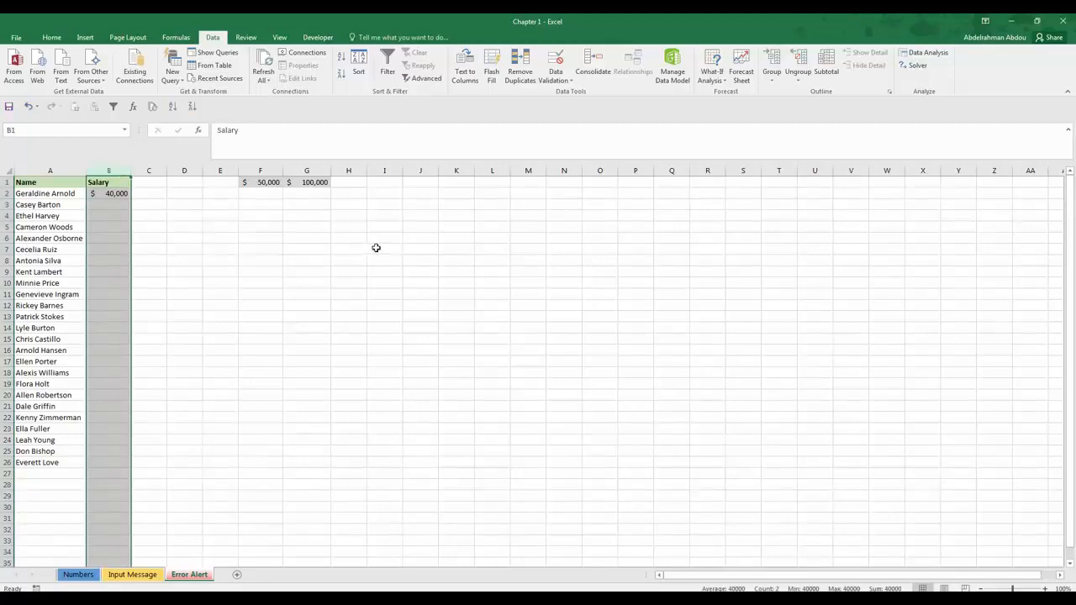
click(554, 60)
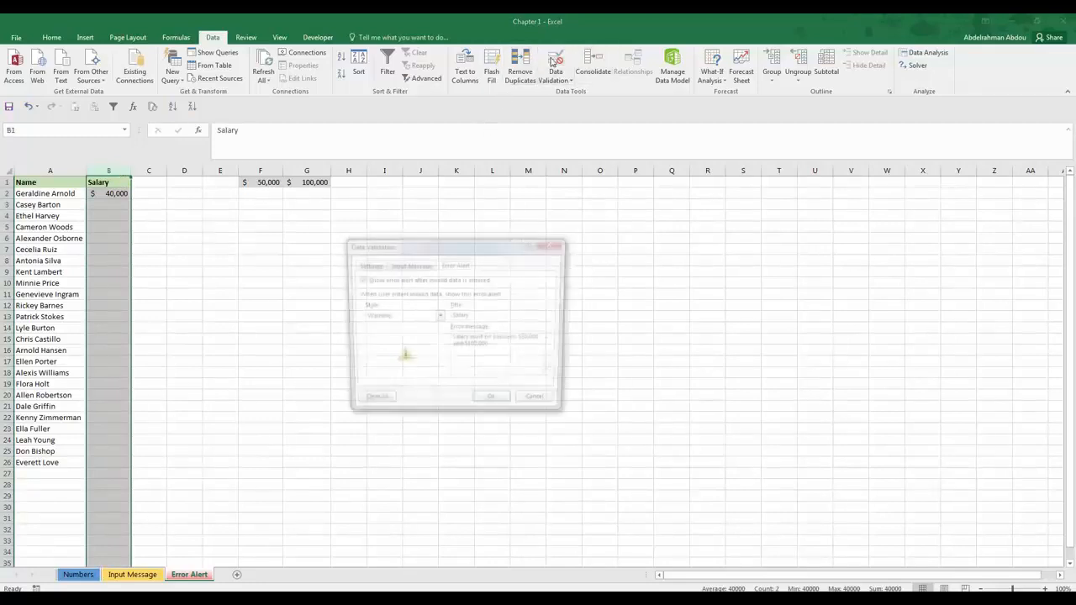
click(400, 316)
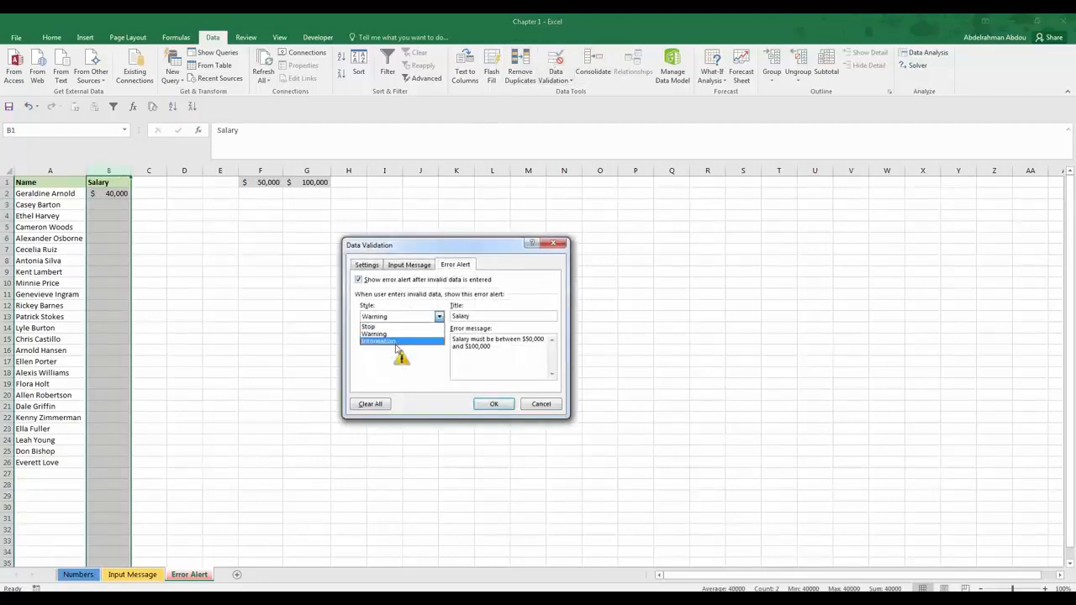
click(396, 342)
click(483, 406)
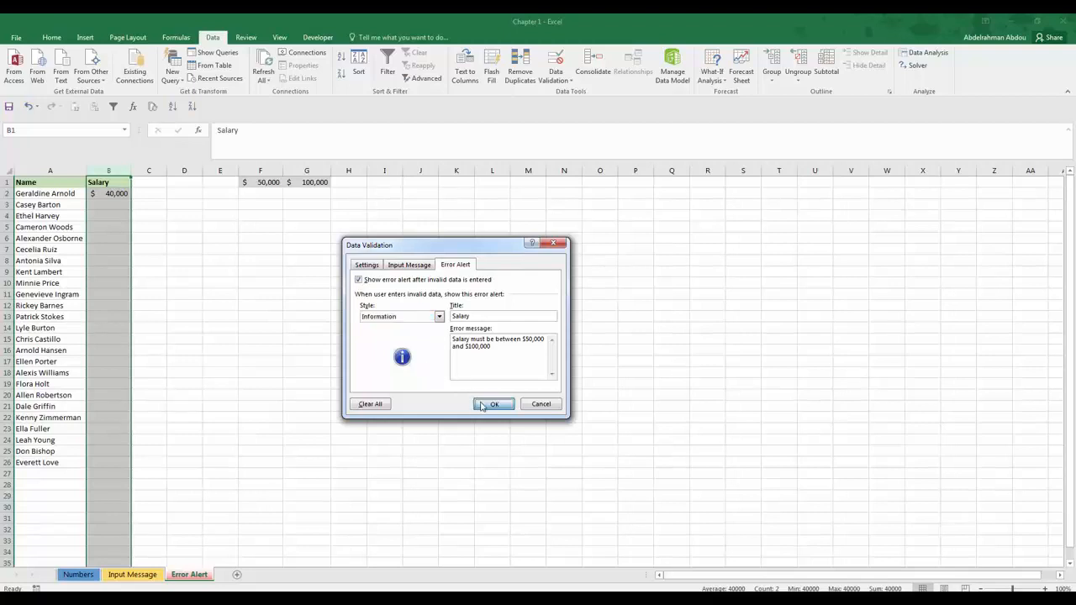
Step: Test the Information alert by re-entering 40000 in cell B2, and cancel the entry
click(107, 193)
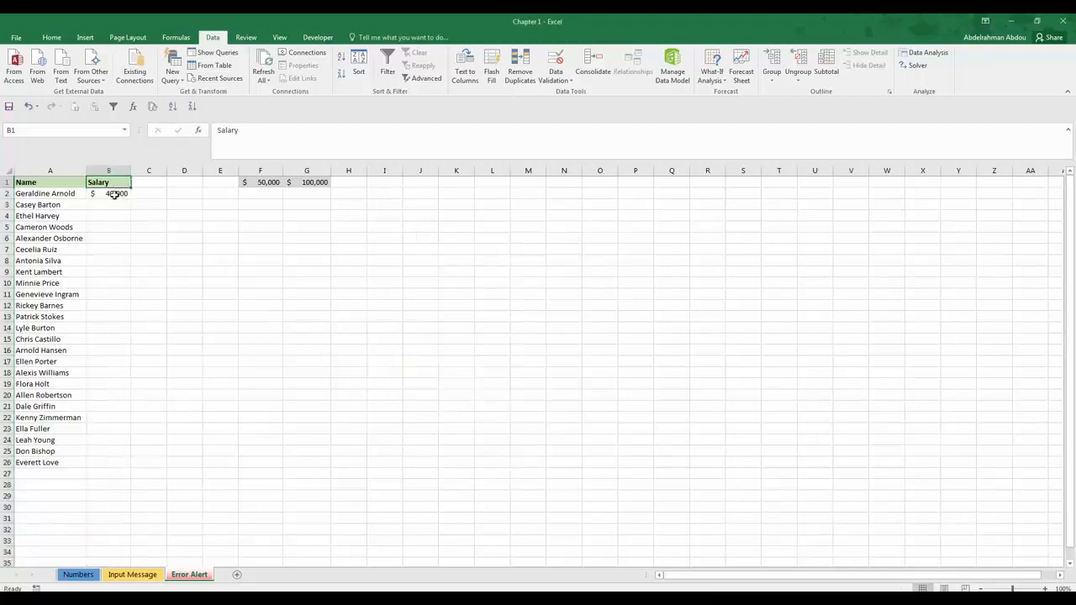
text(40000)
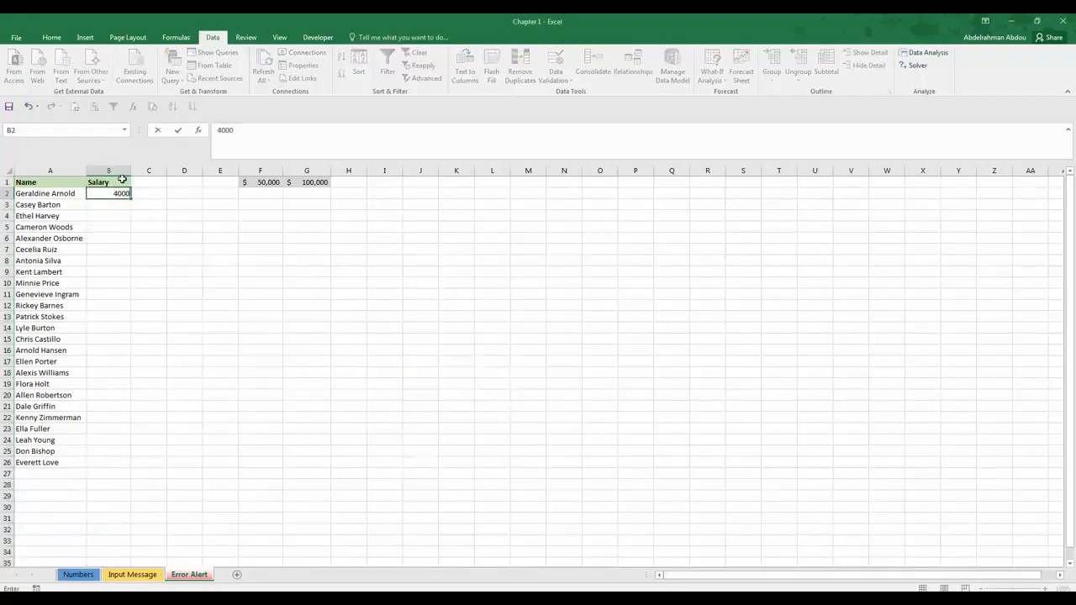
key(Return)
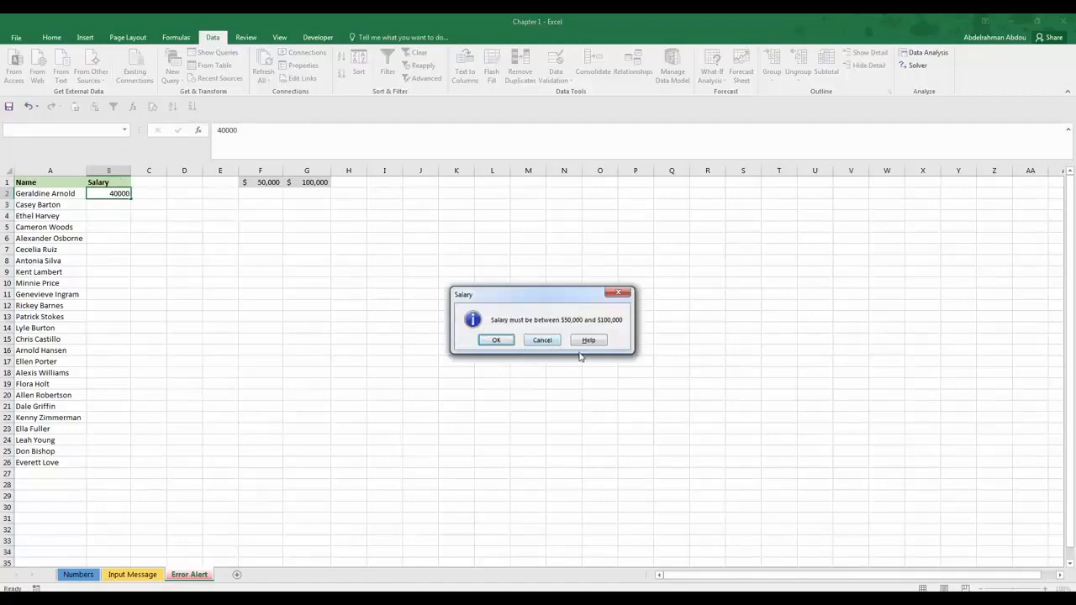
click(535, 343)
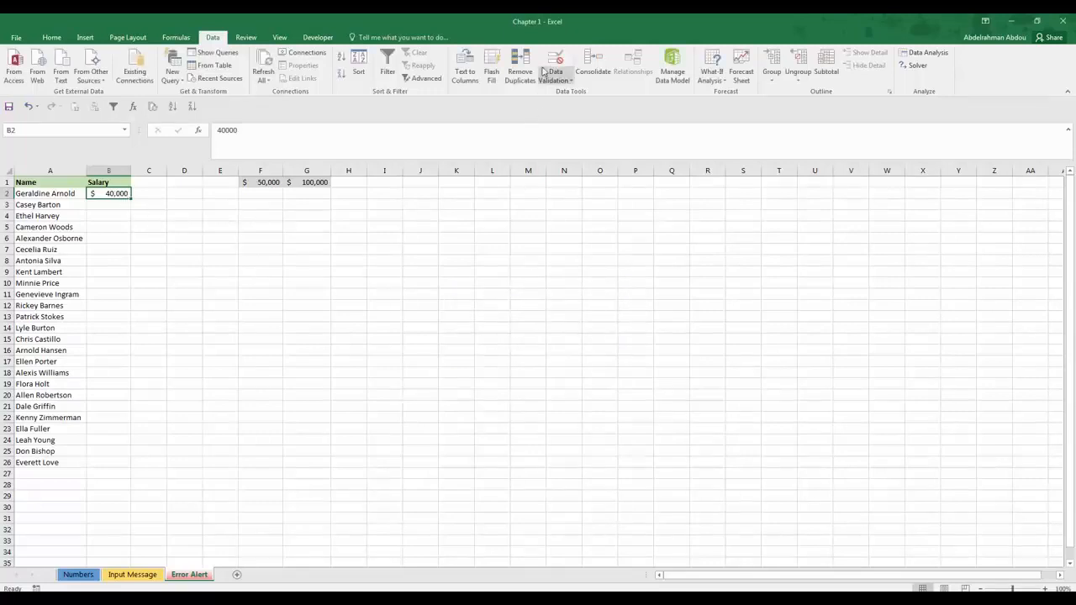
Step: Enter 40000 in cell B2 again, accept it despite the Information alert, and reselect the cell
text(40000)
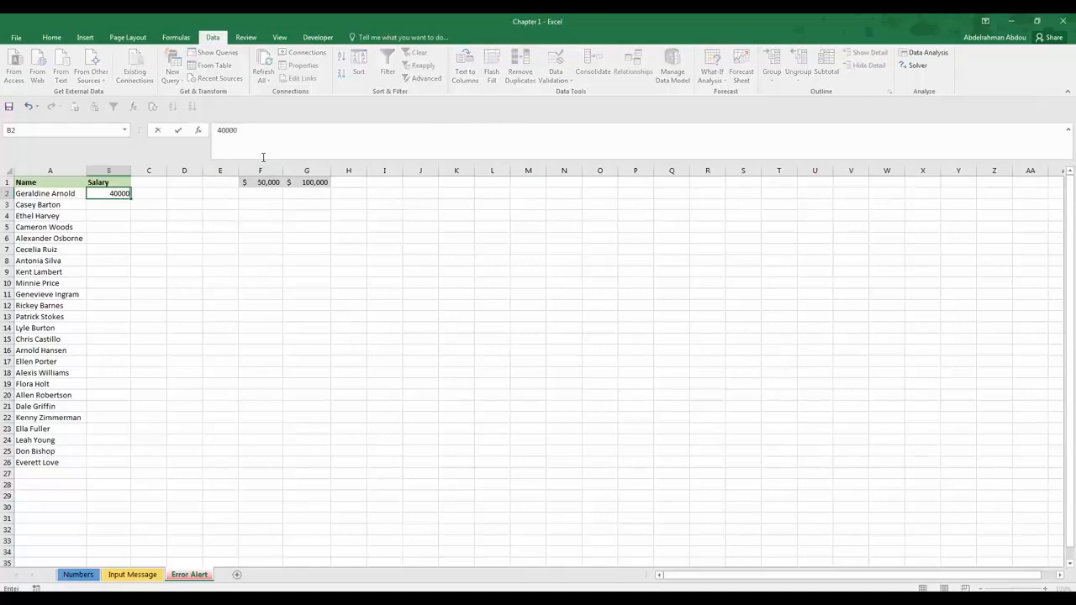
key(Return)
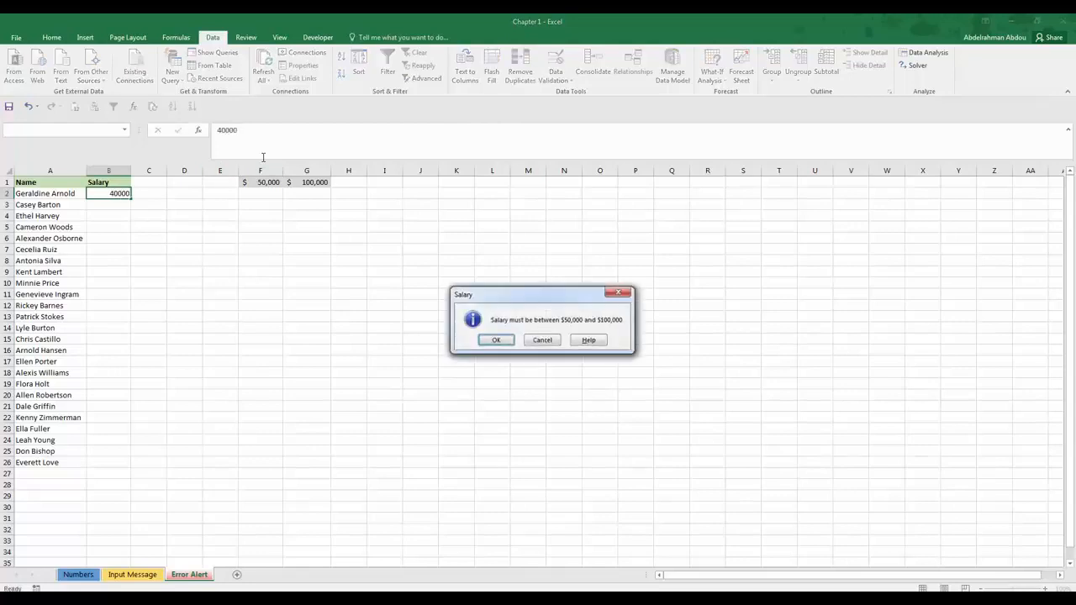
click(496, 341)
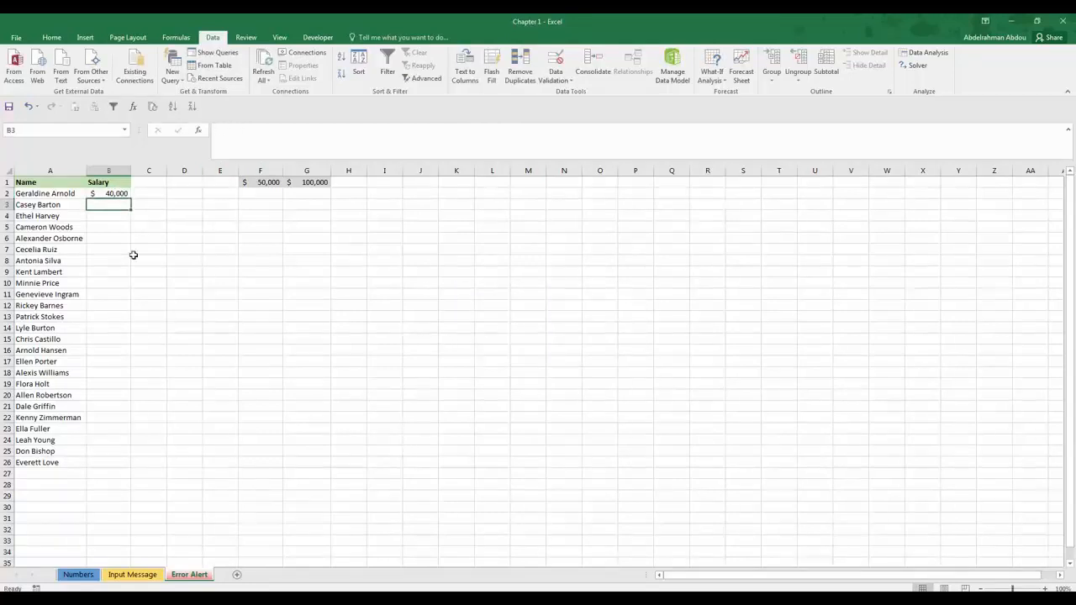
click(95, 197)
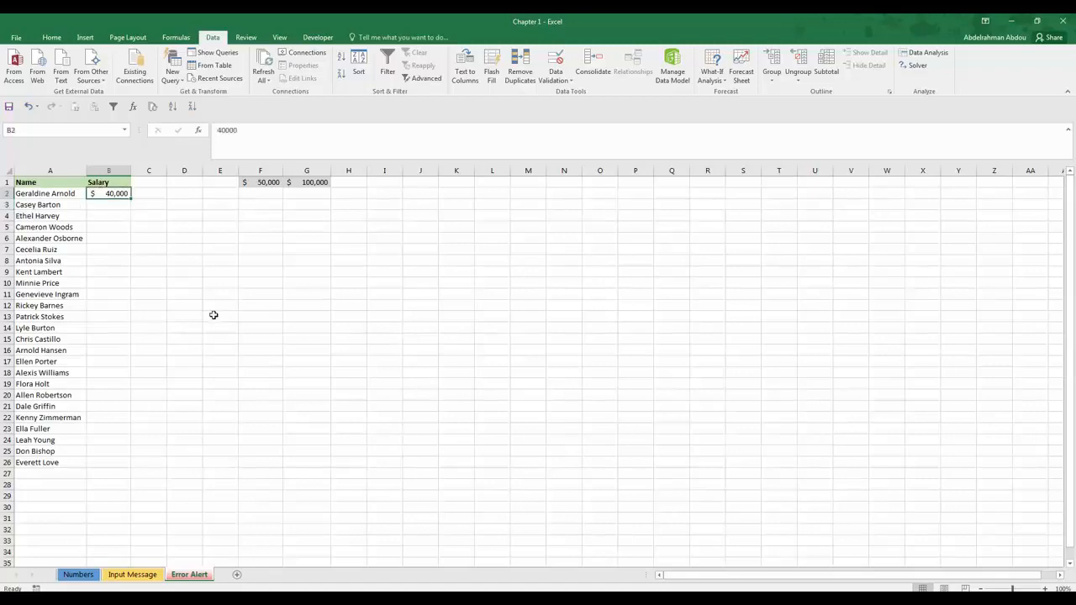